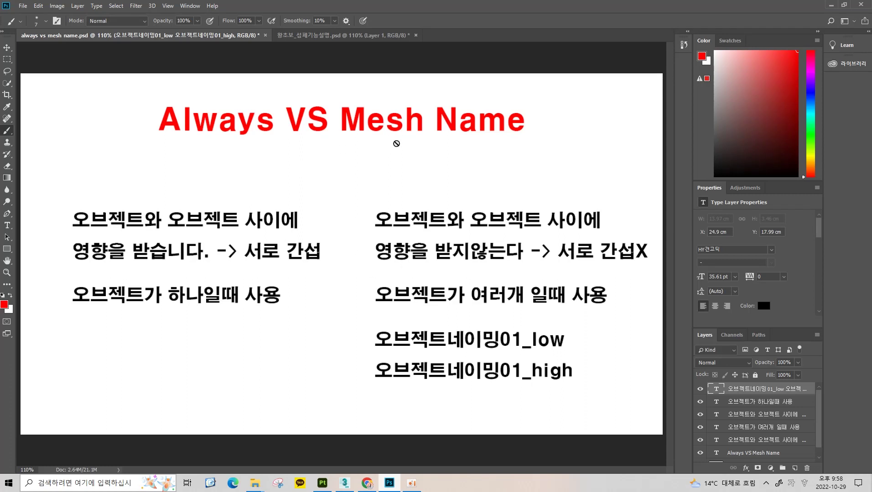
# Step: In 3ds Max, unhide the can02 and can03 low and high meshes in the Scene Explorer
pyautogui.click(7, 48)
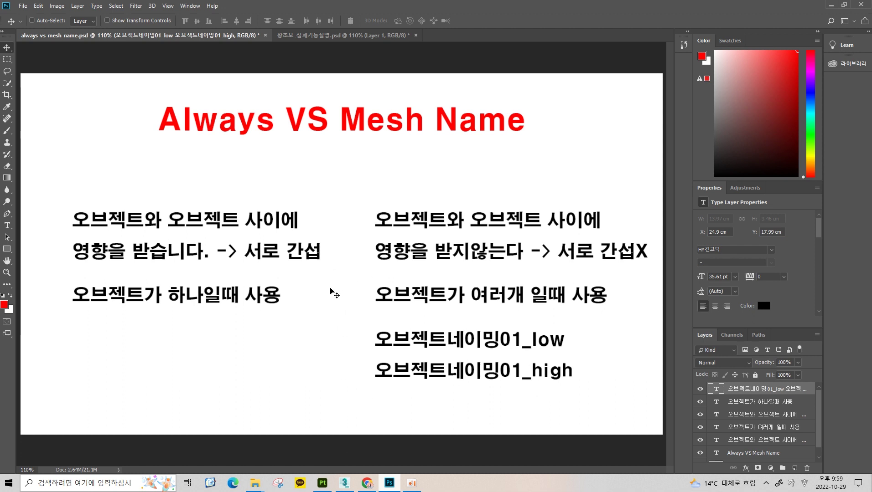
pyautogui.click(344, 483)
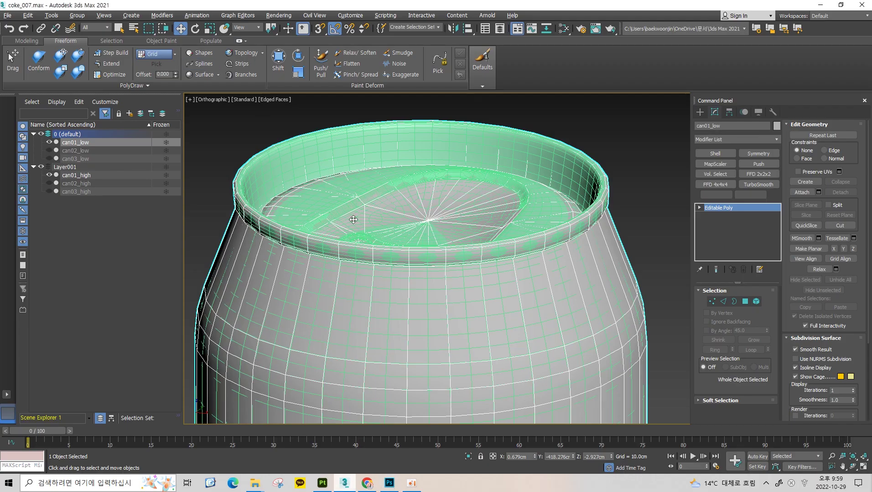
pyautogui.scroll(-2, 408, 161)
pyautogui.scroll(-3, 443, 165)
pyautogui.scroll(1, 443, 165)
pyautogui.scroll(2, 354, 136)
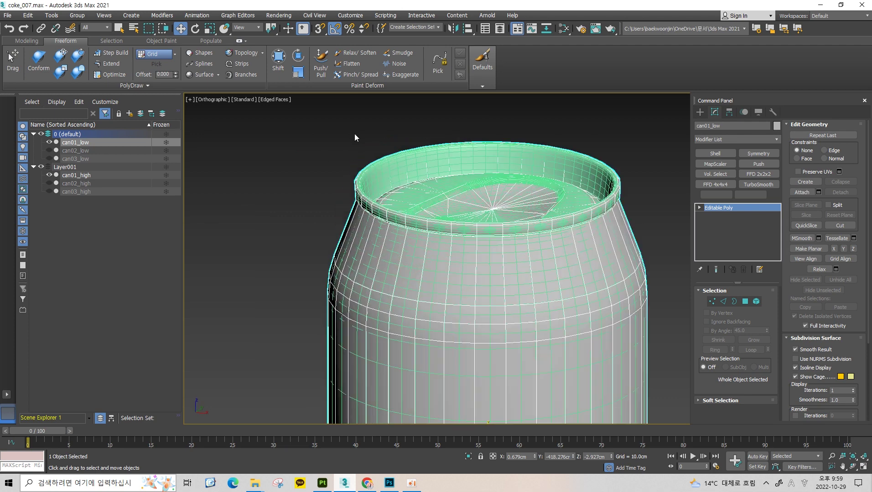
pyautogui.scroll(2, 352, 172)
pyautogui.scroll(1, 352, 171)
pyautogui.click(49, 150)
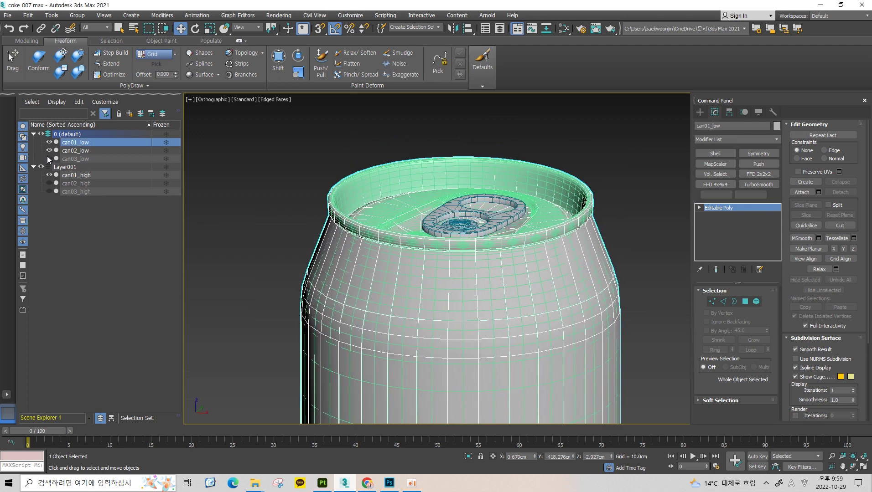
pyautogui.click(48, 183)
# Step: Zoom and orbit the view around the can top to see the blue pull-tab
pyautogui.scroll(-1, 418, 180)
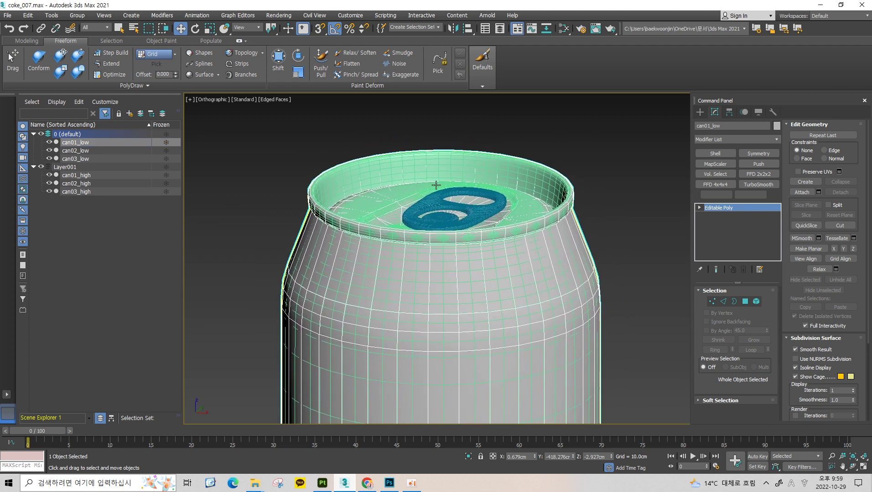
pyautogui.scroll(-2, 413, 181)
pyautogui.scroll(3, 445, 175)
pyautogui.keyDown('alt'); pyautogui.moveTo(445, 175); pyautogui.dragTo(405, 178, button='middle'); pyautogui.keyUp('alt')
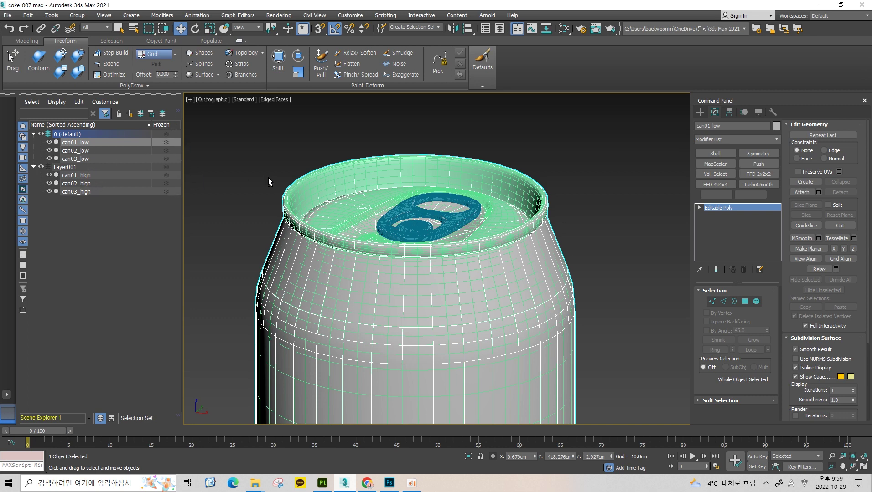
pyautogui.keyDown('alt'); pyautogui.moveTo(268, 178); pyautogui.dragTo(307, 374, button='middle'); pyautogui.keyUp('alt')
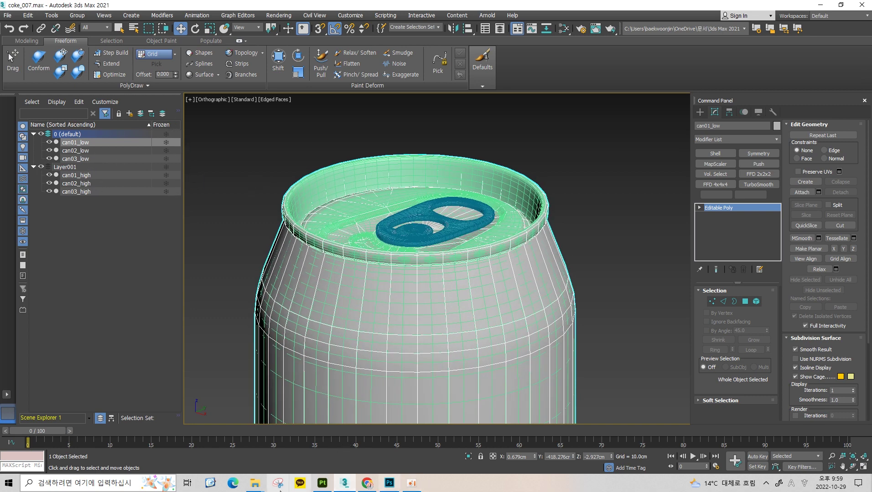
# Step: Set the Substance Painter bake Match option to By Mesh Name, then return to 3ds Max
pyautogui.click(322, 483)
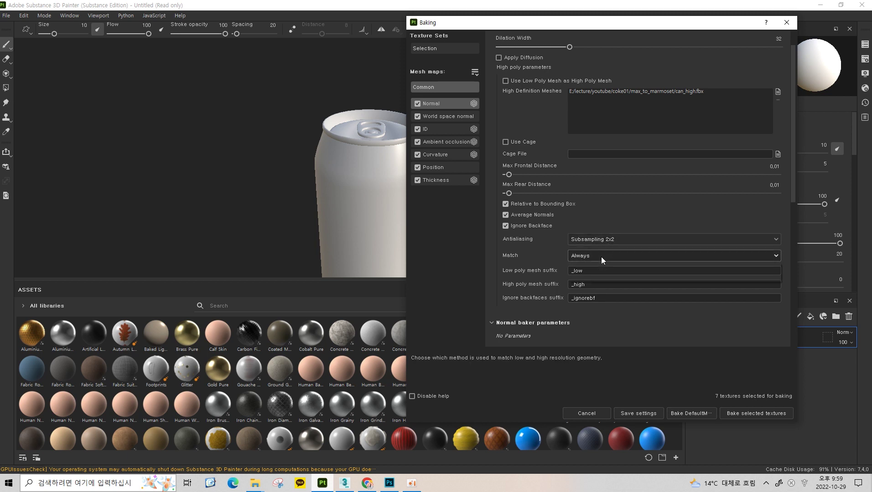
pyautogui.click(601, 257)
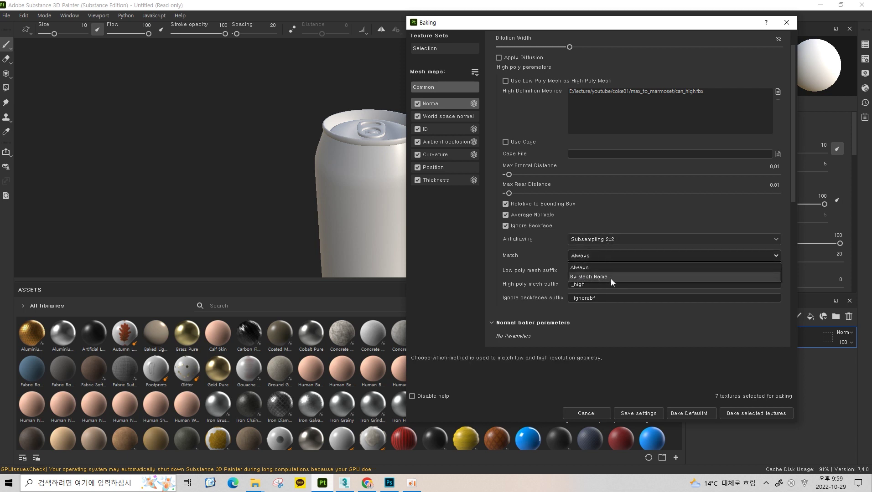
pyautogui.click(610, 277)
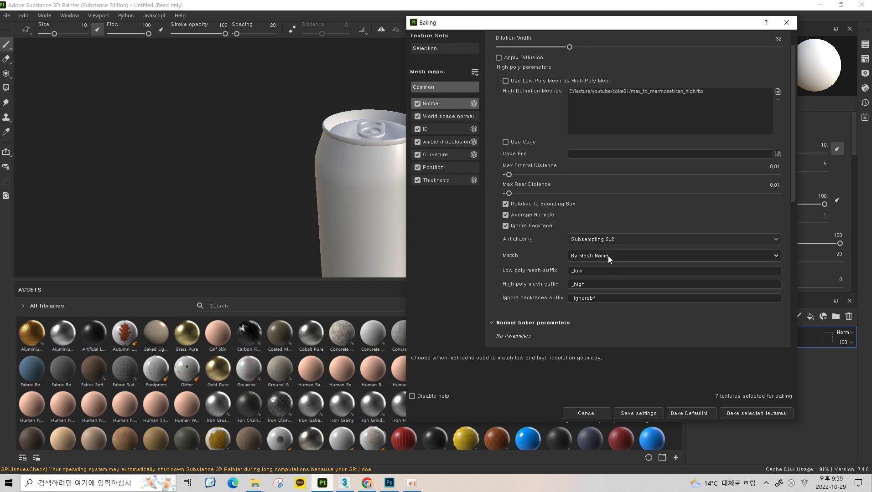
pyautogui.click(345, 483)
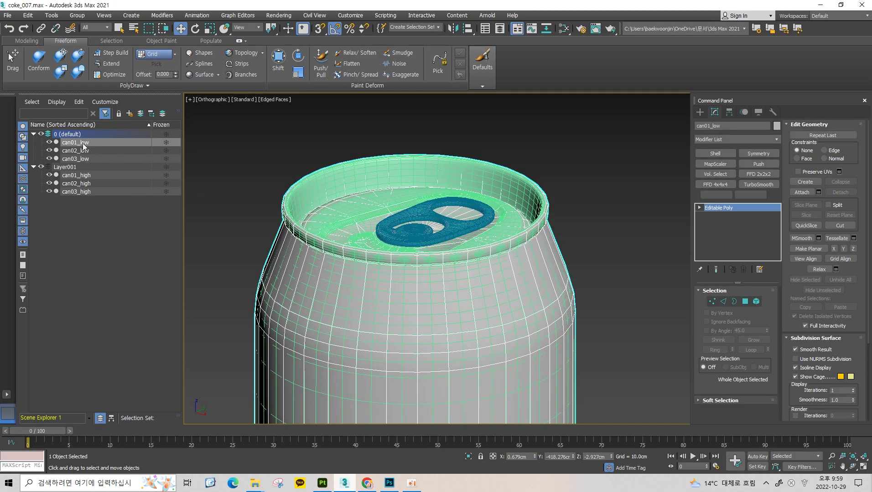
# Step: Hide the can02 and can03 meshes and select and frame can01_high
pyautogui.click(49, 184)
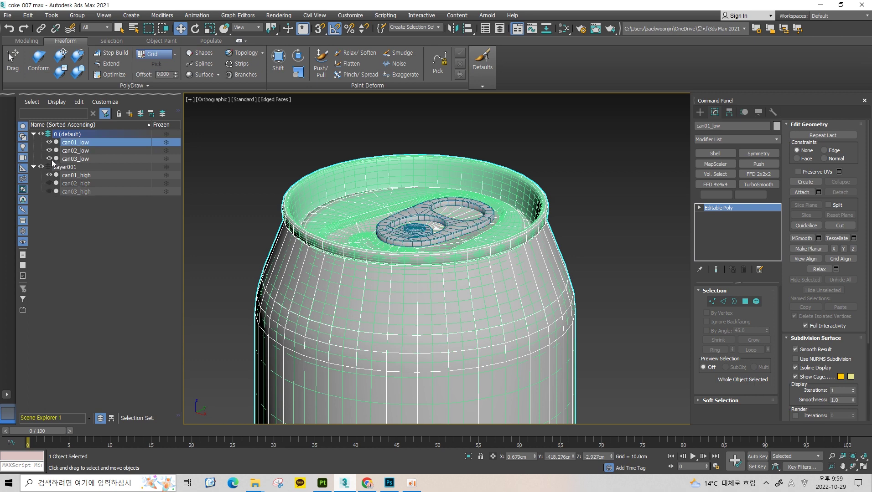
pyautogui.click(49, 150)
pyautogui.click(49, 158)
pyautogui.click(76, 175)
pyautogui.press('z')
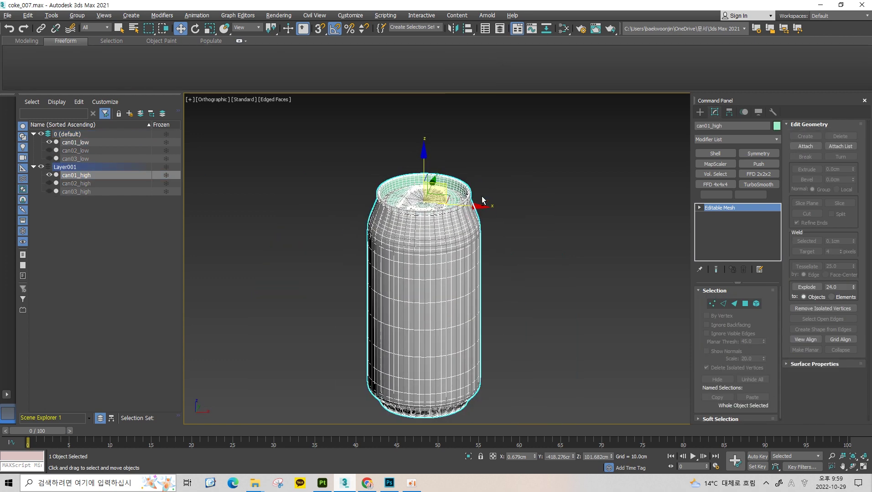
# Step: Move can01_high along X beside can01_low, undo the move, and select can01_low
pyautogui.moveTo(480, 206); pyautogui.dragTo(585, 209)
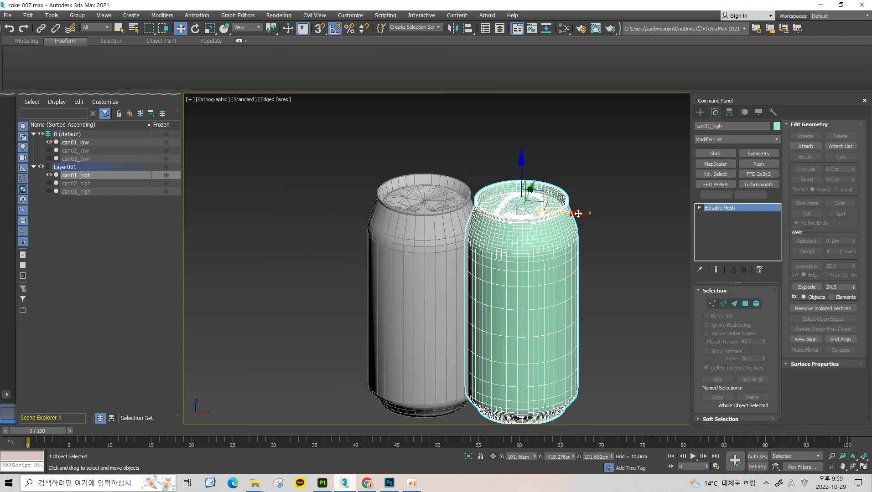
pyautogui.keyDown('alt'); pyautogui.moveTo(578, 213); pyautogui.dragTo(547, 200, button='middle'); pyautogui.keyUp('alt')
pyautogui.moveTo(524, 205); pyautogui.dragTo(536, 198)
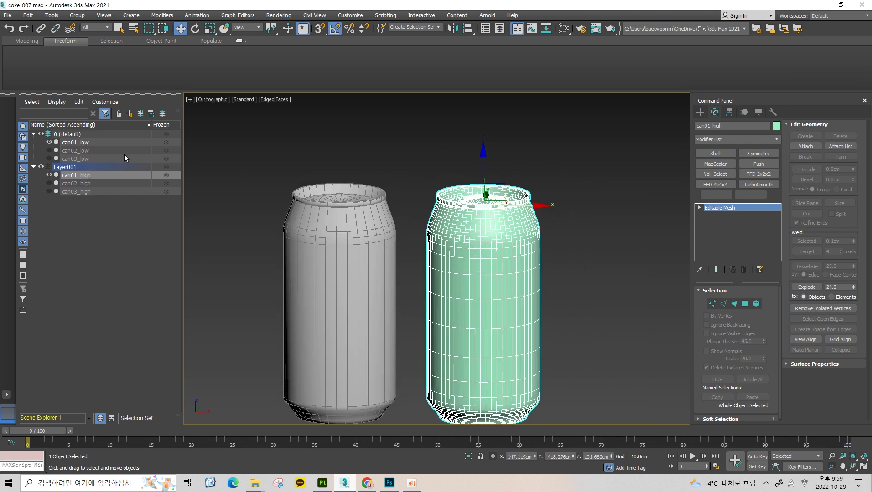
pyautogui.click(401, 125)
pyautogui.click(479, 228)
pyautogui.moveTo(288, 124); pyautogui.dragTo(350, 175)
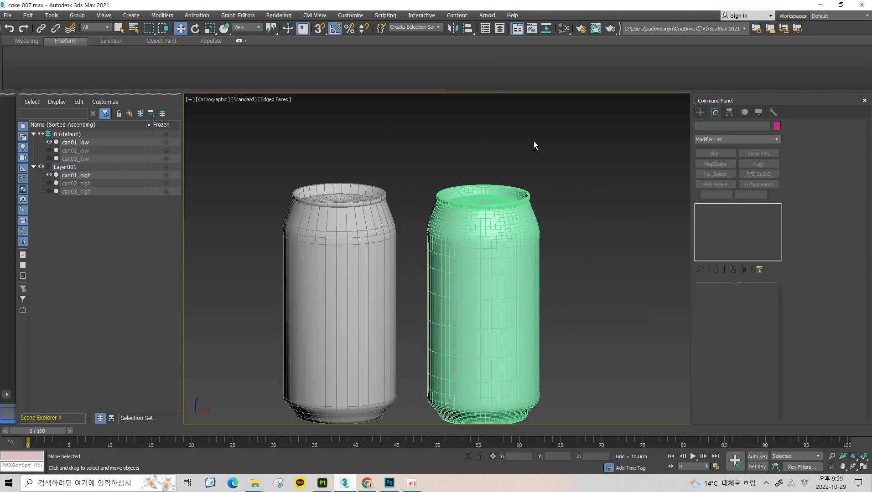
pyautogui.hotkey('ctrl', 'z')
pyautogui.hotkey('ctrl', 'z')
pyautogui.hotkey('ctrl', 'z')
pyautogui.hotkey('ctrl', 'z')
pyautogui.hotkey('ctrl', 'z')
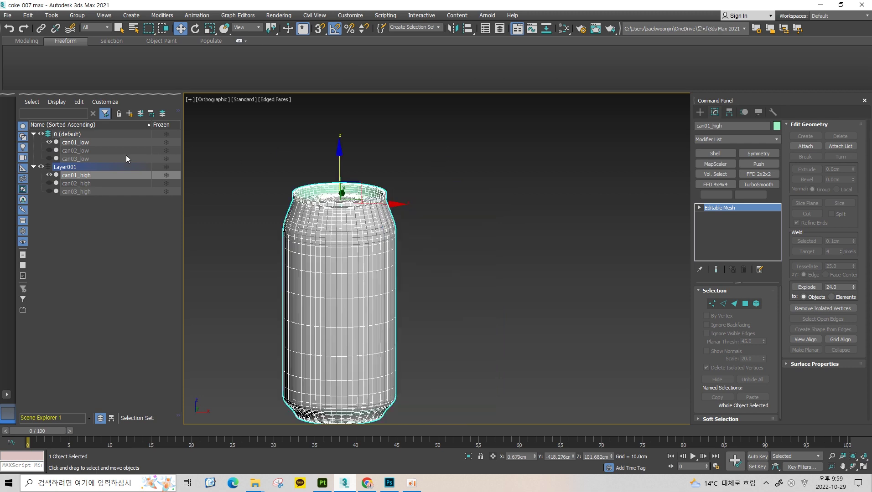
pyautogui.click(67, 143)
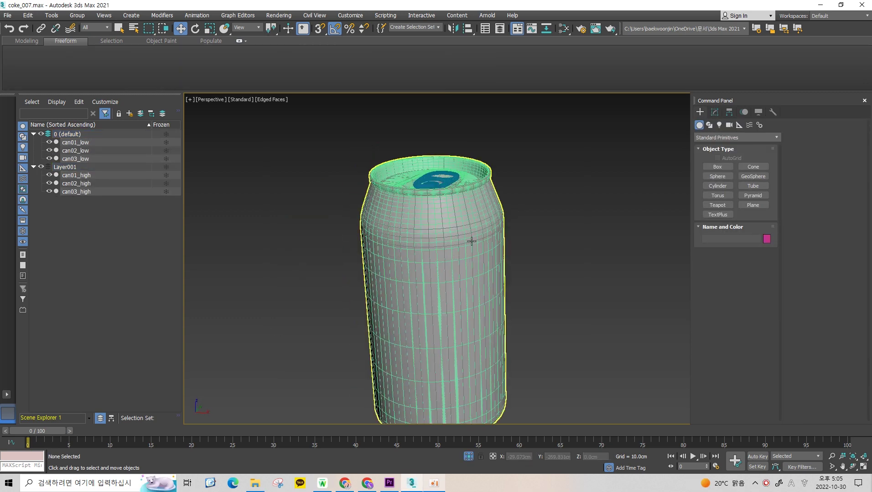
# Step: Export the selected can01_low to can03_low meshes to the Desktop as FBX file 'can'
pyautogui.moveTo(470, 215)
pyautogui.keyDown('alt'); pyautogui.mouseDown(button='middle')
pyautogui.moveTo(496, 229)
pyautogui.moveTo(452, 214)
pyautogui.mouseUp(button='middle'); pyautogui.keyUp('alt')
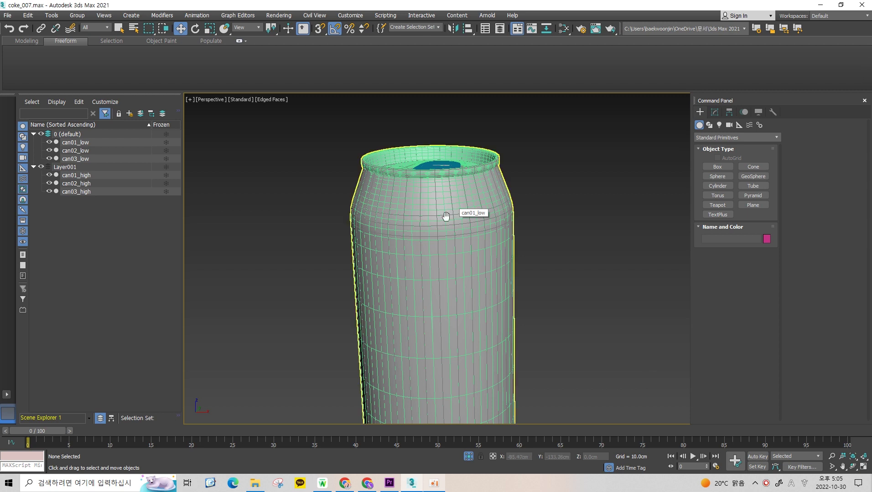
pyautogui.click(82, 143)
pyautogui.keyDown('ctrl'); pyautogui.click(80, 159); pyautogui.keyUp('ctrl')
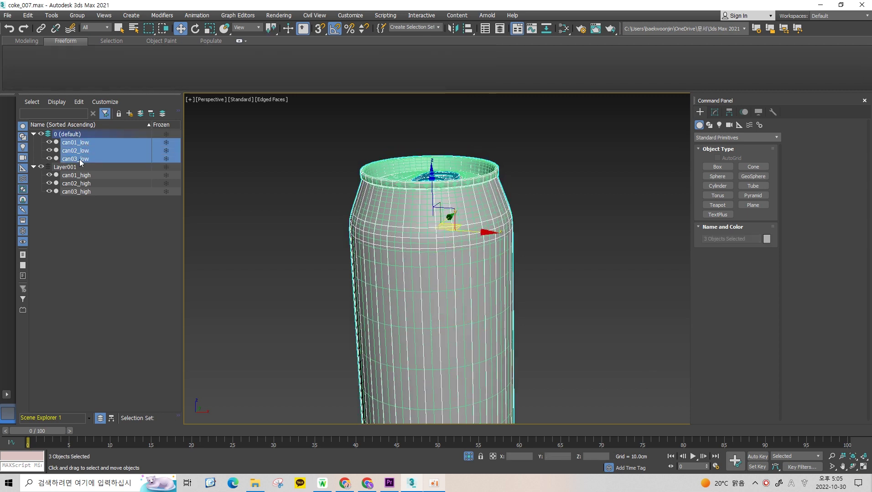
pyautogui.click(7, 15)
pyautogui.moveTo(19, 149)
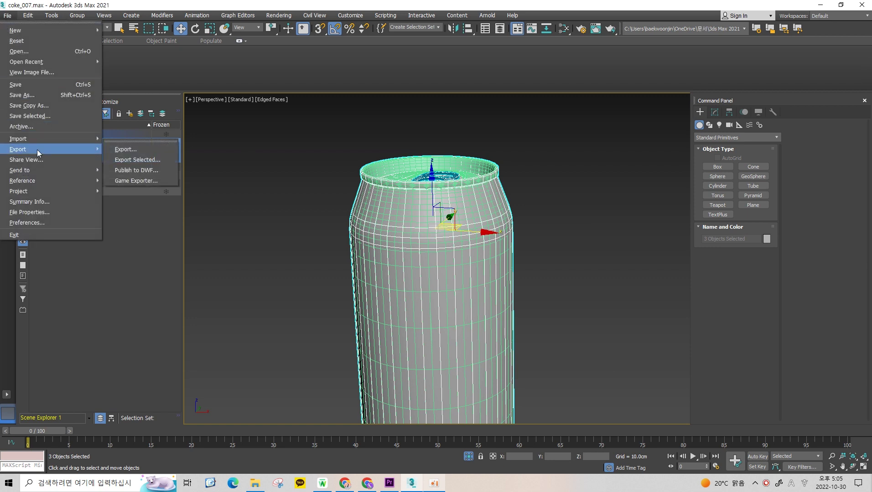
pyautogui.click(143, 162)
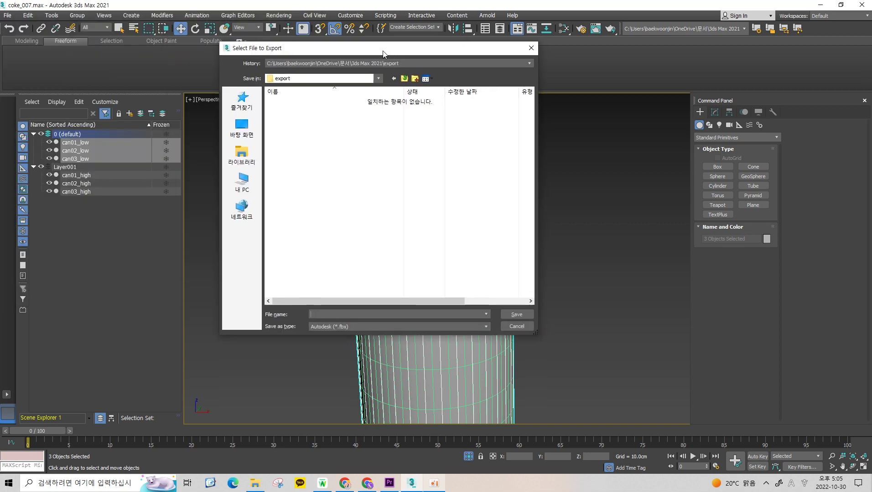
pyautogui.moveTo(383, 52); pyautogui.dragTo(336, 54)
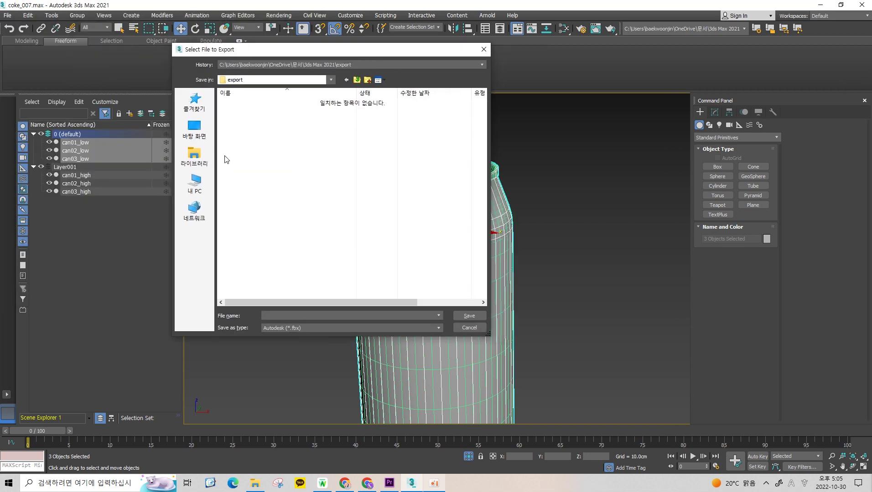
pyautogui.click(195, 127)
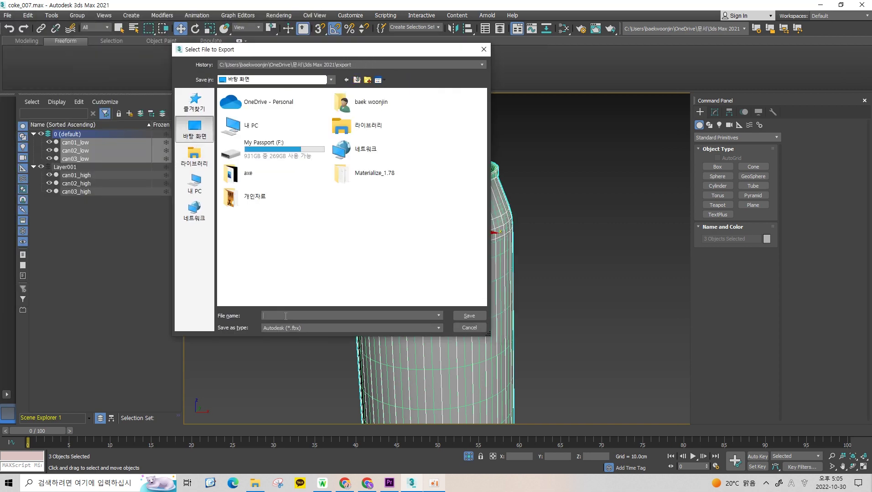
pyautogui.write('can01_low')
pyautogui.press('Return')
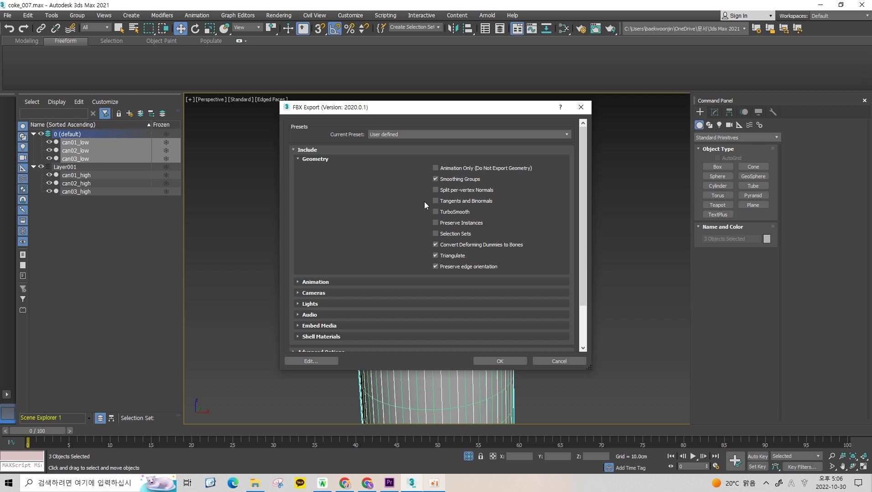
pyautogui.click(498, 361)
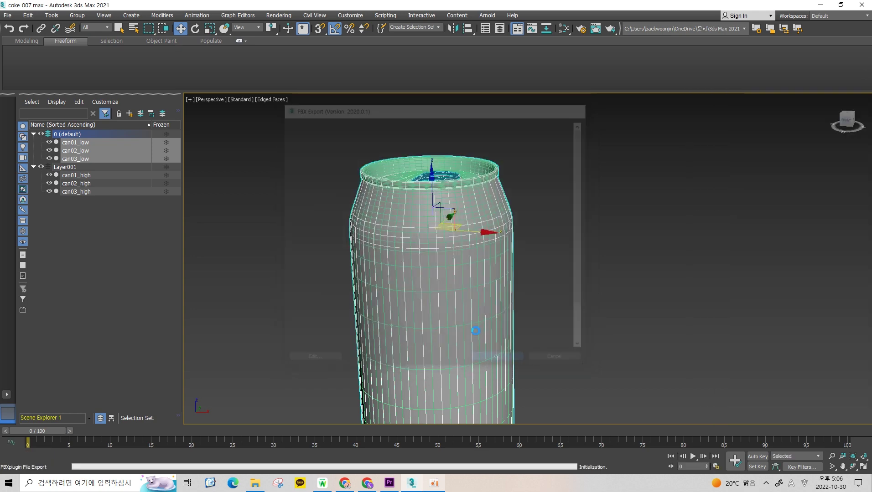
# Step: Export the selected can01_high to can03_high meshes as a separate FBX named 'can03_high'
pyautogui.press('q')
pyautogui.click(75, 176)
pyautogui.keyDown('shift'); pyautogui.click(83, 193); pyautogui.keyUp('shift')
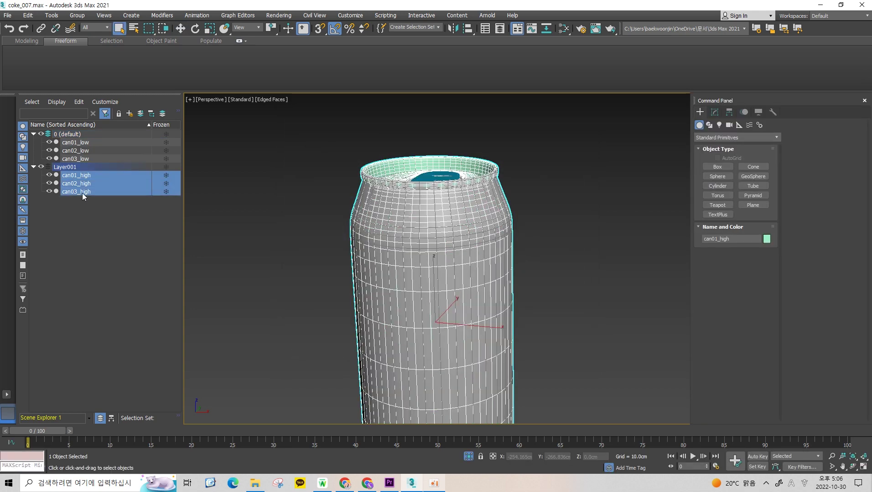
pyautogui.click(7, 15)
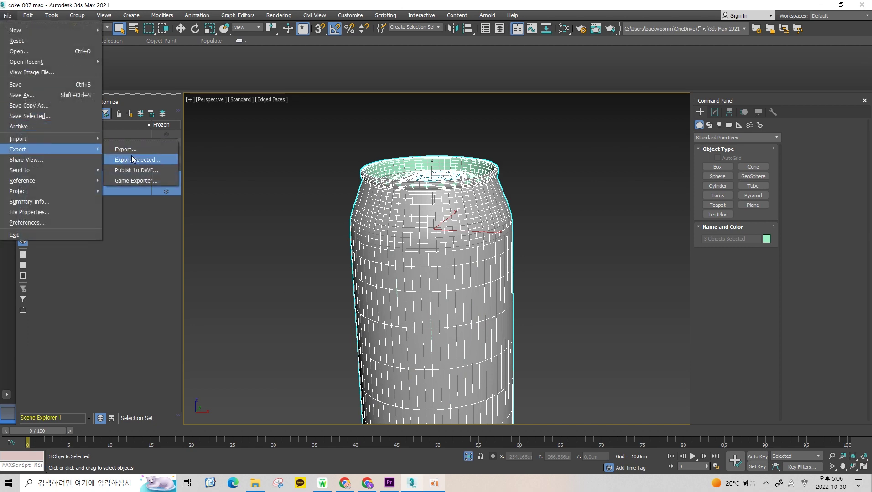
pyautogui.click(132, 159)
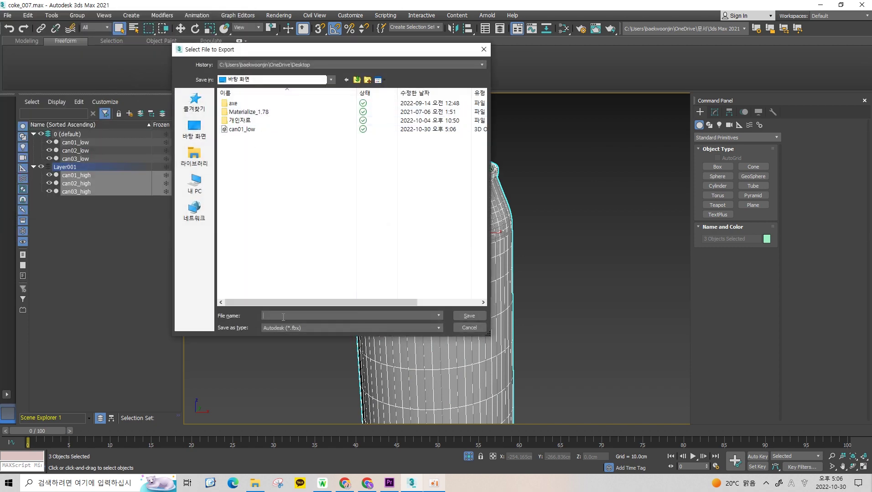
pyautogui.write('can03')
pyautogui.write('_high')
pyautogui.press('Return')
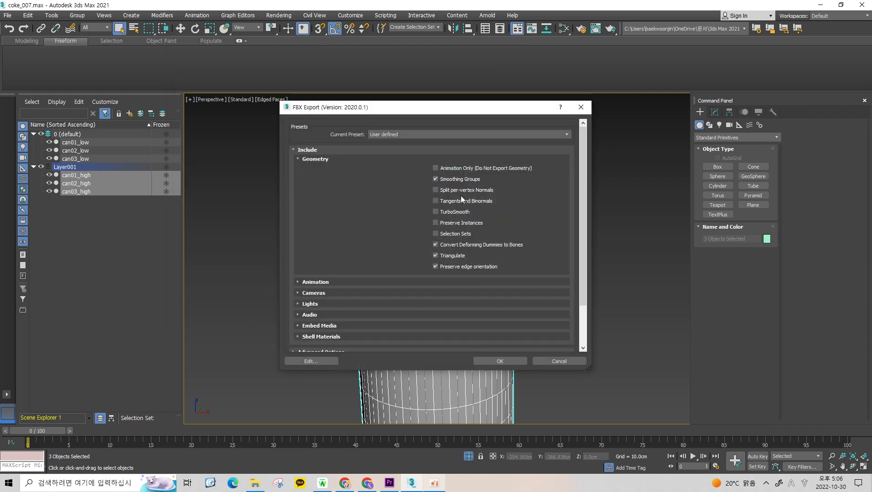
pyautogui.click(507, 361)
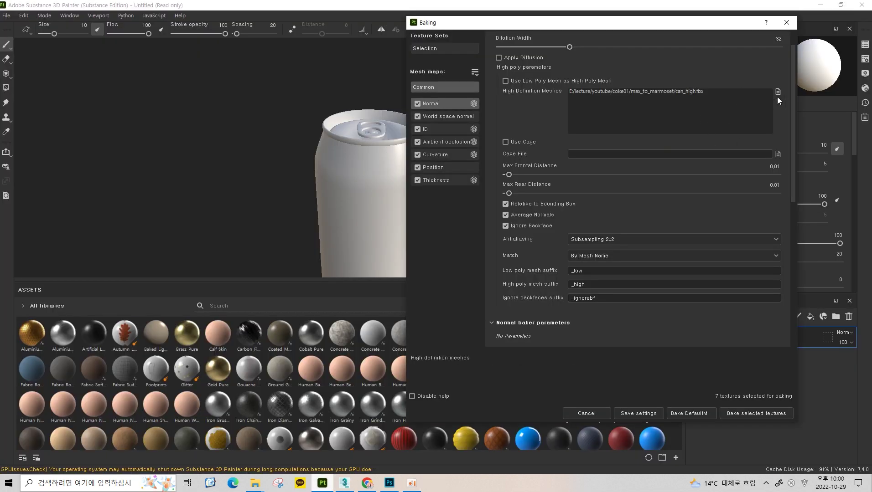
# Step: Keep can_high.fbx as the high-definition mesh and Match set to By Mesh Name
pyautogui.click(776, 93)
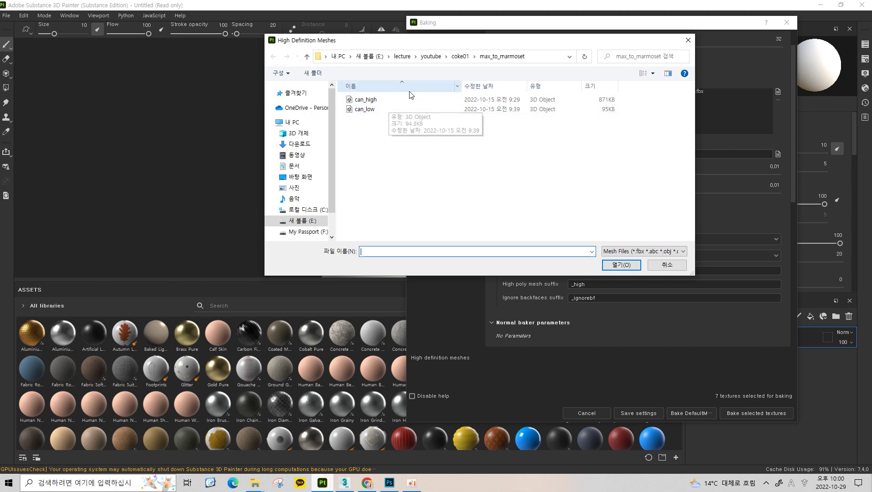
pyautogui.click(680, 265)
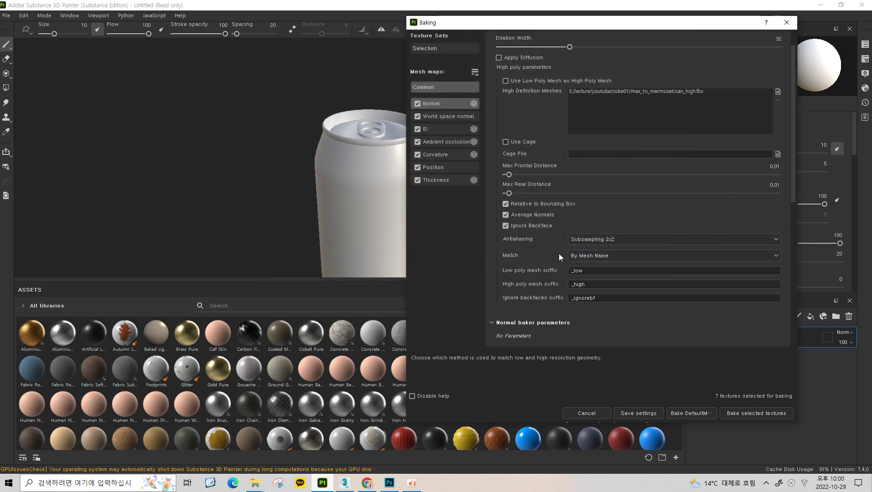
pyautogui.click(593, 255)
pyautogui.click(595, 273)
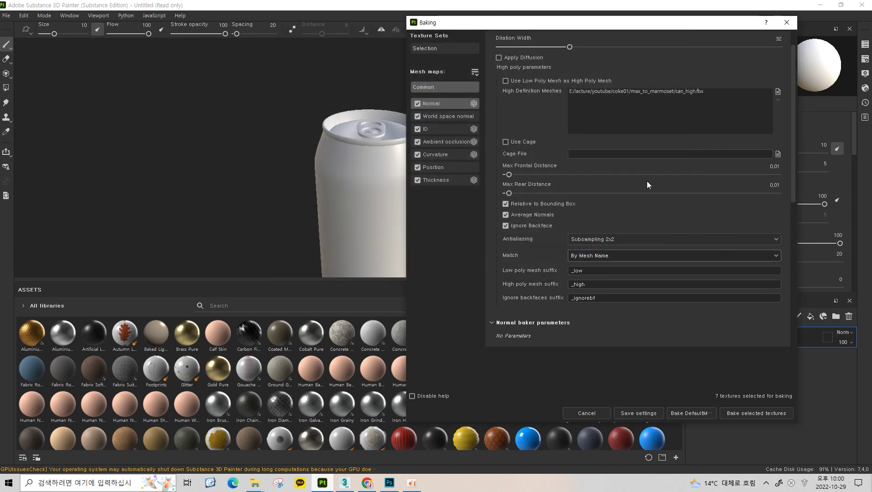
# Step: Uncheck the ID map in the bake mesh maps, leaving six textures to bake
pyautogui.scroll(2, 681, 184)
pyautogui.scroll(-5, 681, 183)
pyautogui.scroll(5, 681, 183)
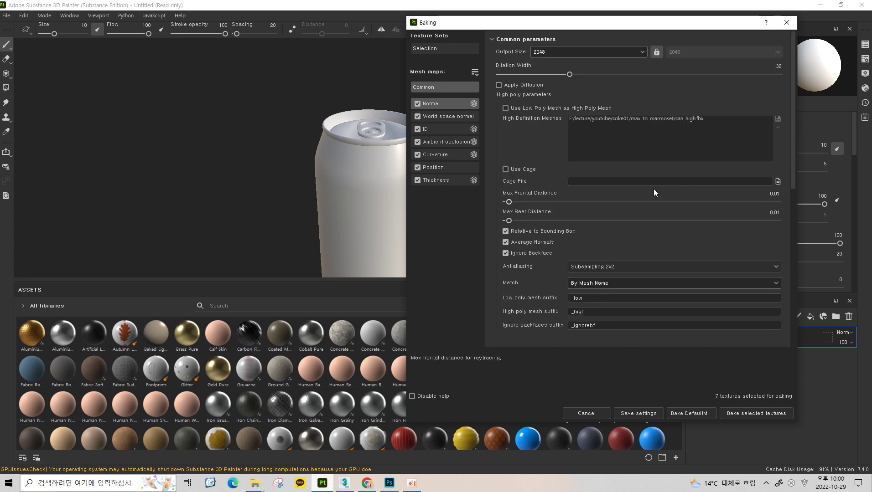
pyautogui.scroll(-3, 606, 151)
pyautogui.scroll(3, 606, 151)
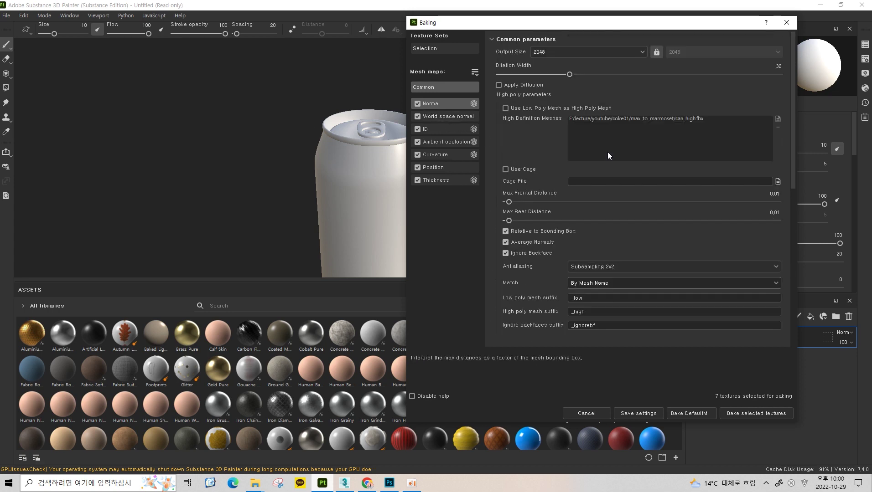
pyautogui.click(419, 128)
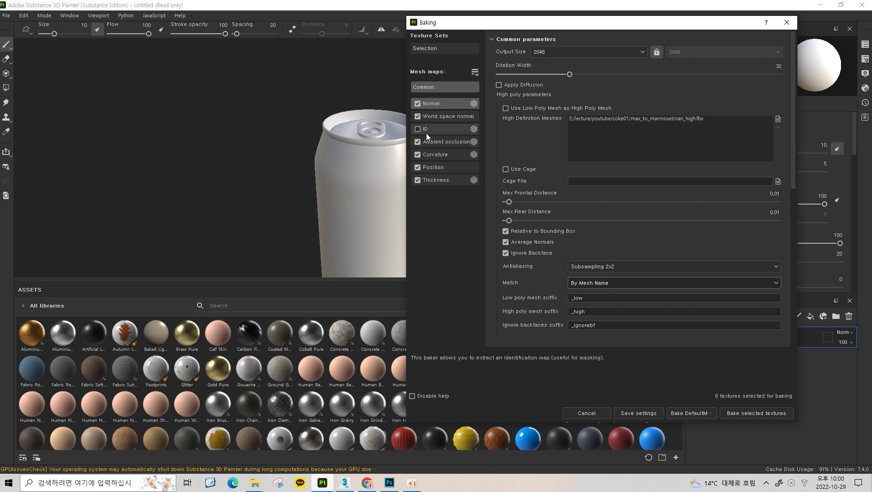